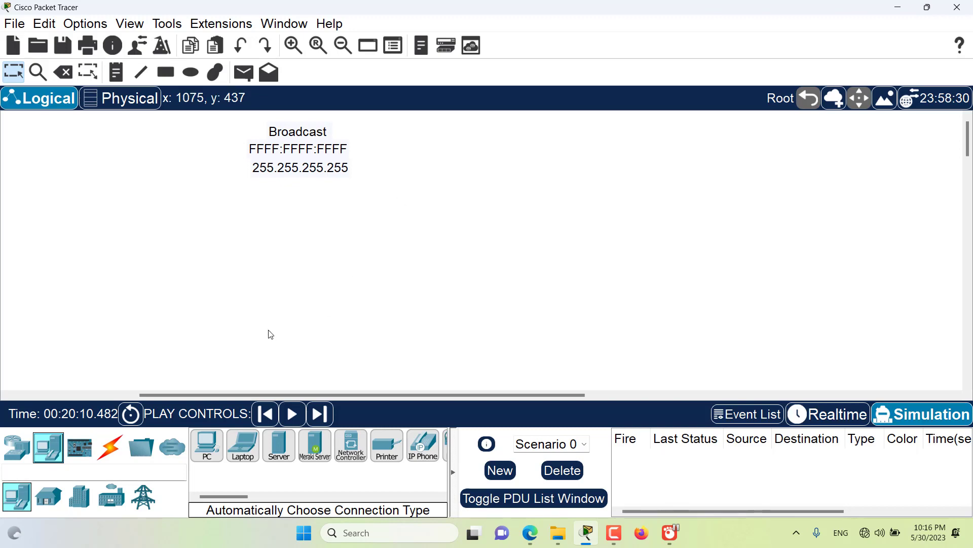
- Place four PCs in the logical workspace, two stacked below the Broadcast notes and two along the lower area
{"action": "left_click", "coordinate": [207, 445]}
{"action": "left_click", "coordinate": [164, 205]}
{"action": "left_click", "coordinate": [159, 284]}
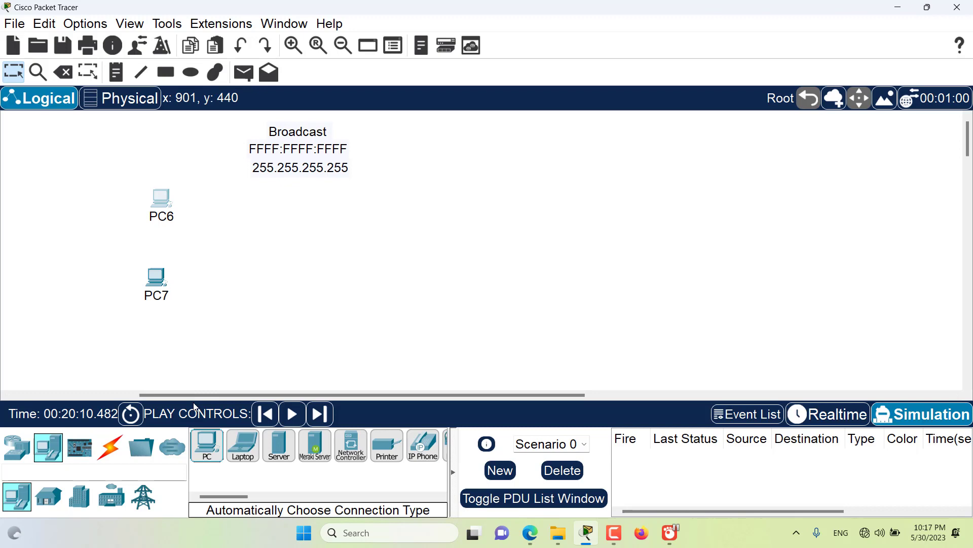
{"action": "left_click", "coordinate": [217, 358]}
{"action": "left_click", "coordinate": [419, 359]}
- Place a laptop opposite the stacked PCs and move PC9 slightly up beneath it
{"action": "left_click", "coordinate": [243, 445]}
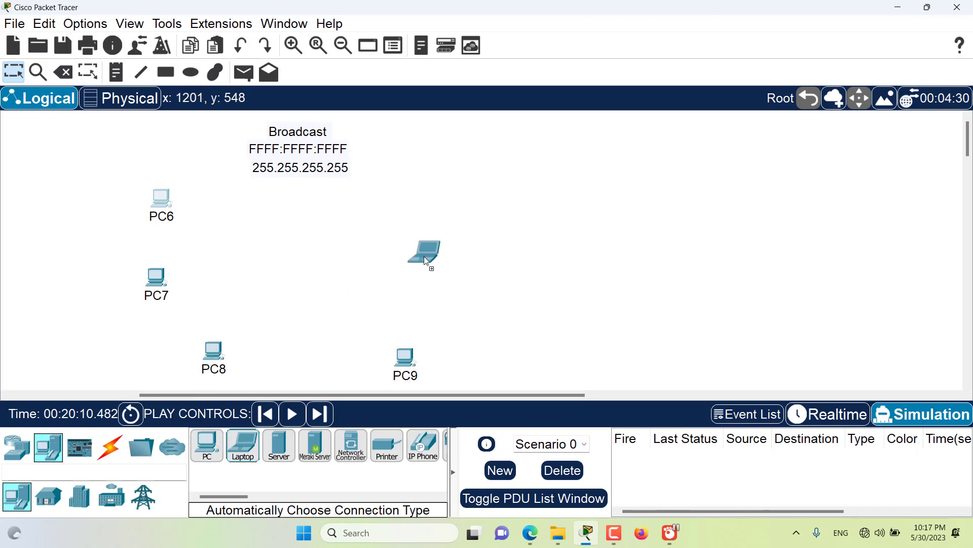
{"action": "left_click", "coordinate": [433, 246]}
{"action": "left_click_drag", "start_coordinate": [404, 355], "coordinate": [404, 332]}
- Place a switch in the middle of the four PCs and the laptop
{"action": "left_click", "coordinate": [16, 447]}
{"action": "left_click", "coordinate": [48, 497]}
{"action": "left_click", "coordinate": [207, 445]}
{"action": "left_click", "coordinate": [300, 257]}
- Connect all four PCs and the laptop to Switch2 using the automatic connection type
{"action": "left_click", "coordinate": [110, 446]}
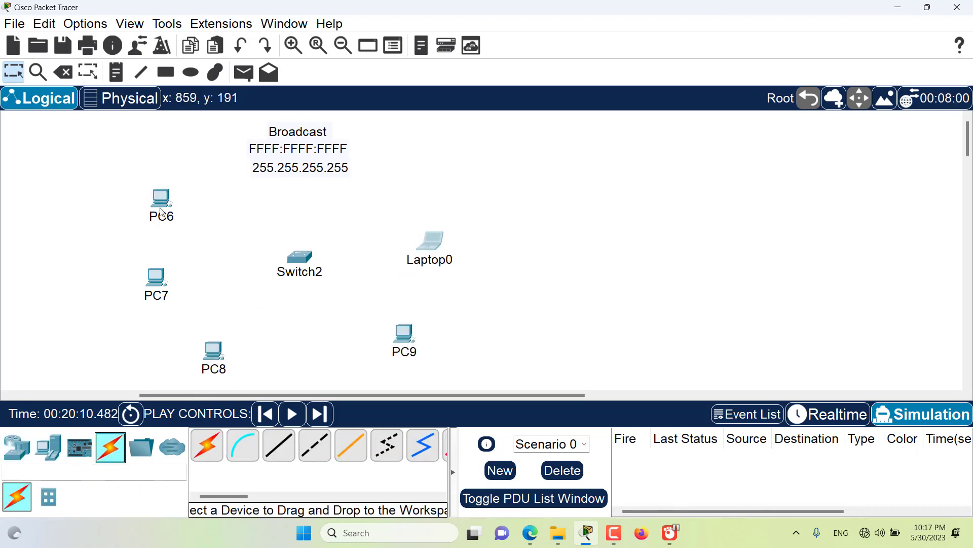
{"action": "left_click", "coordinate": [207, 445]}
{"action": "left_click", "coordinate": [161, 198]}
{"action": "left_click", "coordinate": [280, 278]}
{"action": "left_click", "coordinate": [156, 278]}
{"action": "left_click", "coordinate": [299, 257]}
{"action": "left_click", "coordinate": [213, 350]}
{"action": "left_click", "coordinate": [299, 257]}
{"action": "left_click", "coordinate": [404, 333]}
{"action": "left_click", "coordinate": [299, 257]}
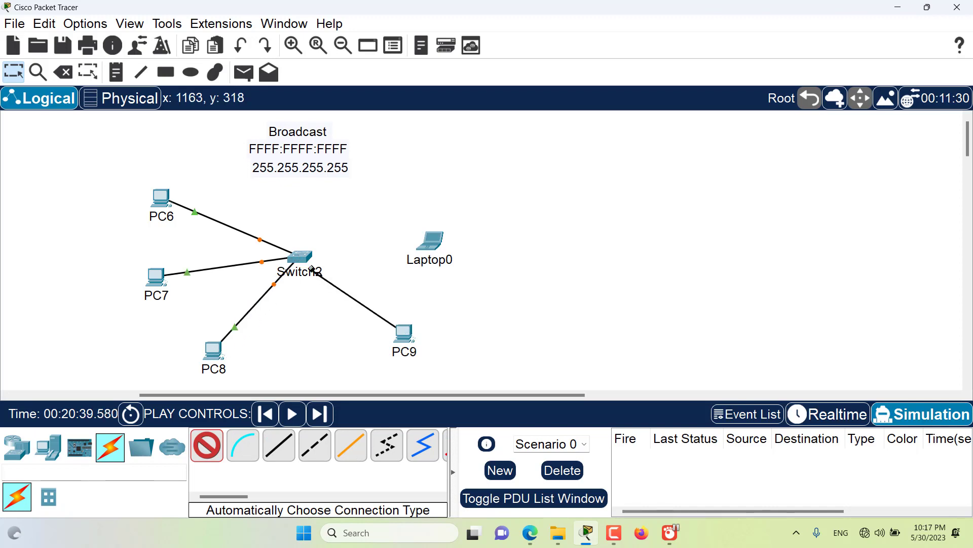
{"action": "left_click", "coordinate": [431, 240]}
{"action": "left_click", "coordinate": [299, 257]}
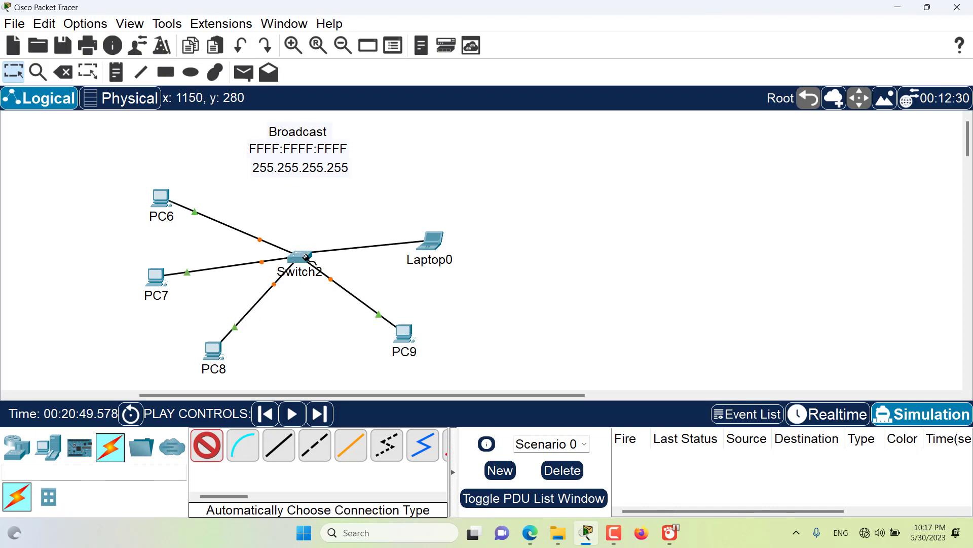
- Rename the four PCs as PC1, PC2, PC3 and PC4
{"action": "left_click", "coordinate": [162, 216]}
{"action": "key", "text": "BackSpace"}
{"action": "type", "text": "1"}
{"action": "left_click", "coordinate": [168, 295]}
{"action": "key", "text": "BackSpace"}
{"action": "type", "text": "2"}
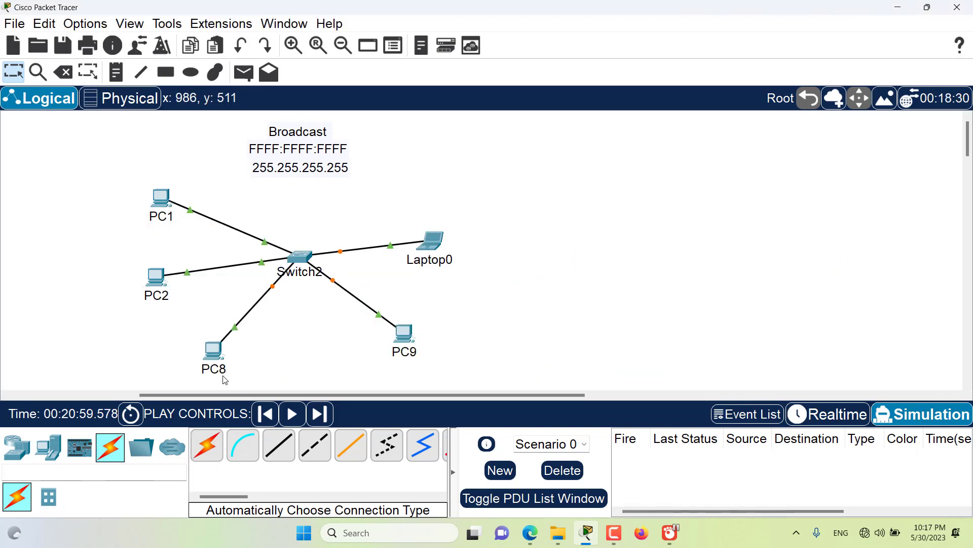
{"action": "left_click_drag", "start_coordinate": [227, 369], "coordinate": [220, 369]}
{"action": "type", "text": "3"}
{"action": "left_click", "coordinate": [404, 352]}
{"action": "key", "text": "BackSpace"}
{"action": "type", "text": "4"}
- Rename the laptop as Laptop5
{"action": "left_click", "coordinate": [430, 259]}
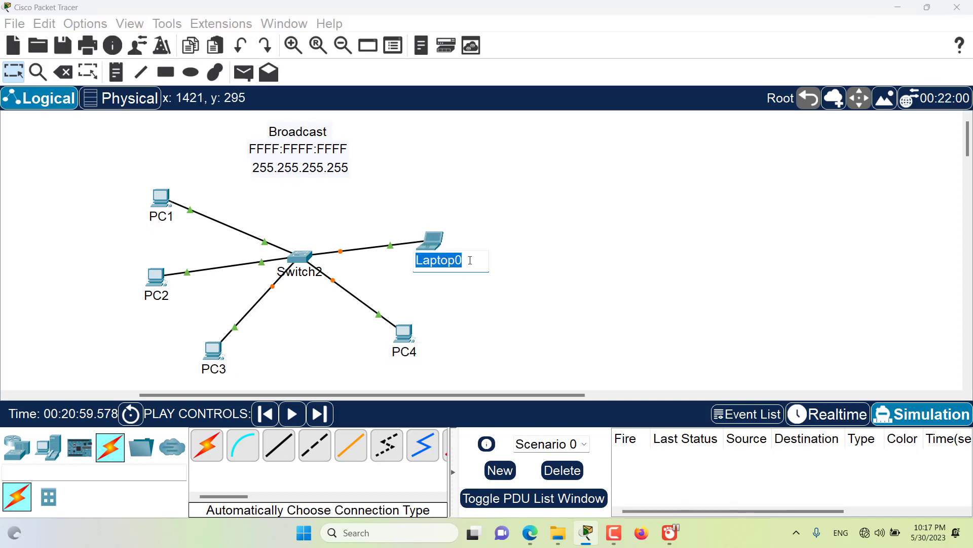
{"action": "key", "text": "BackSpace"}
{"action": "type", "text": "5"}
{"action": "left_click", "coordinate": [470, 329]}
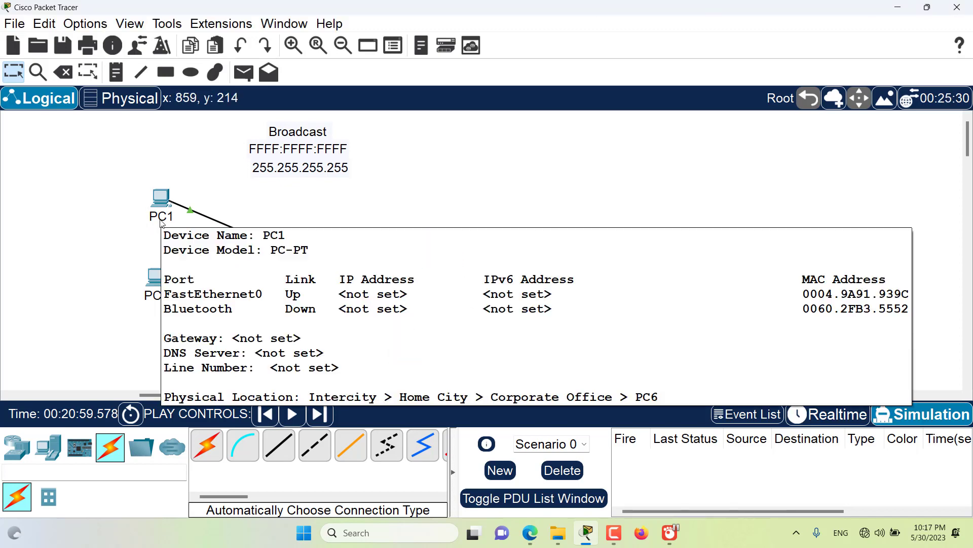
- Assign PC1's FastEthernet0 the static IPv4 address 192.168.1.1 with subnet mask 255.255.255.0, and copy the address
{"action": "left_click", "coordinate": [161, 198]}
{"action": "left_click", "coordinate": [431, 35]}
{"action": "left_click", "coordinate": [419, 136]}
{"action": "left_click", "coordinate": [760, 208]}
{"action": "type", "text": "1"}
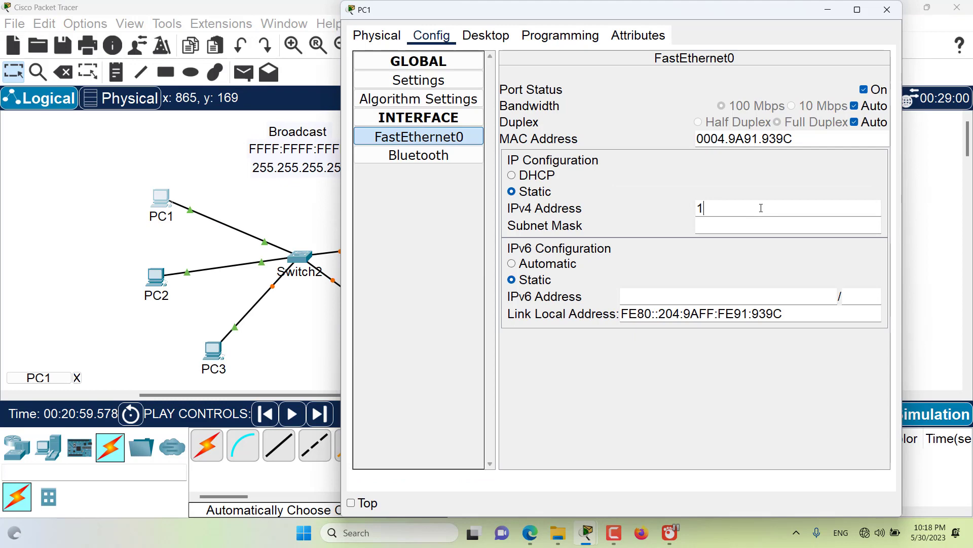
{"action": "type", "text": "92.168.1.1"}
{"action": "key", "text": "Tab"}
{"action": "key", "text": "shift+Tab"}
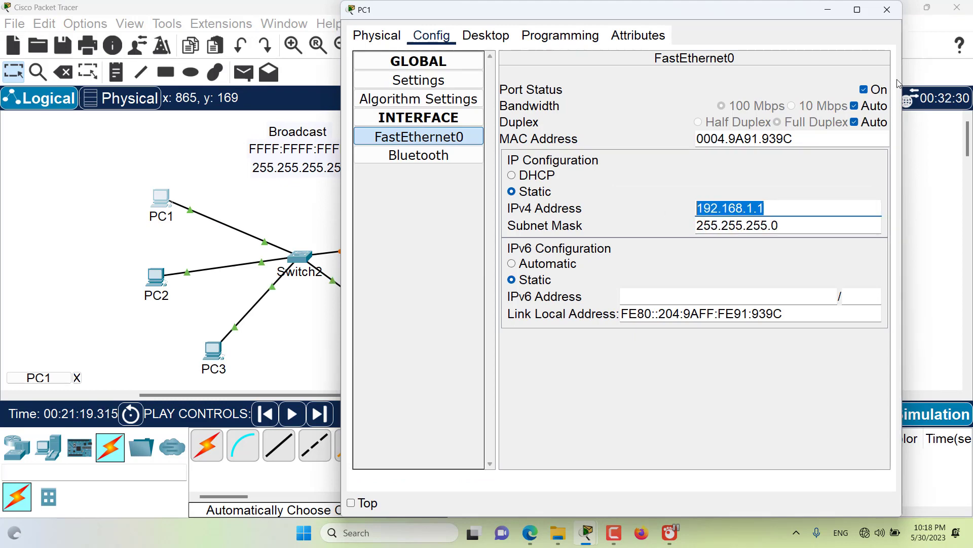
{"action": "key", "text": "ctrl+c"}
{"action": "left_click", "coordinate": [888, 10]}
- Add notes reading 192.168.1.1, 192.168.1.2 and 192.168.1.3 below PC1, PC2 and PC3
{"action": "left_click", "coordinate": [116, 72]}
{"action": "left_click", "coordinate": [160, 234]}
{"action": "key", "text": "ctrl+v"}
{"action": "left_click", "coordinate": [133, 308]}
{"action": "key", "text": "ctrl+v"}
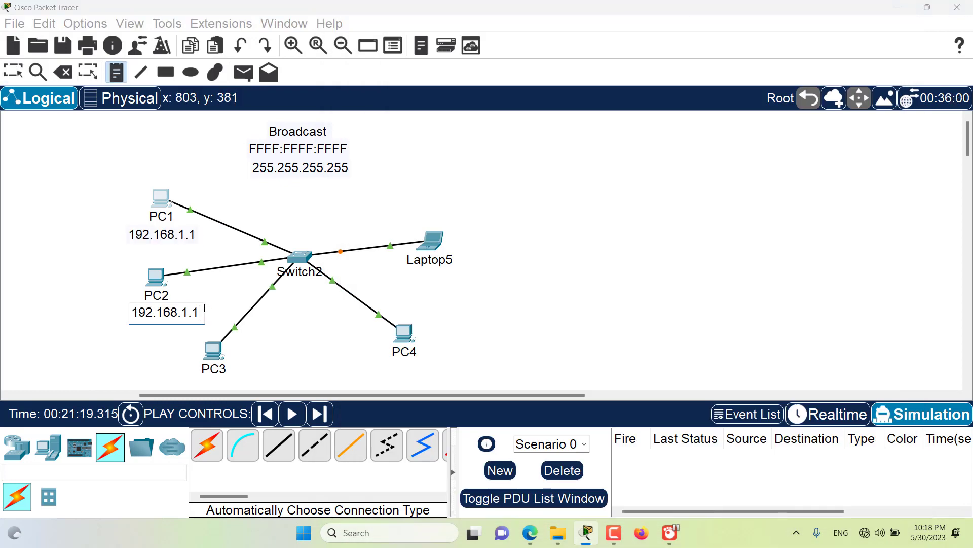
{"action": "key", "text": "BackSpace"}
{"action": "type", "text": "2"}
{"action": "left_click", "coordinate": [182, 390]}
{"action": "key", "text": "ctrl+v"}
{"action": "key", "text": "BackSpace"}
{"action": "type", "text": "3"}
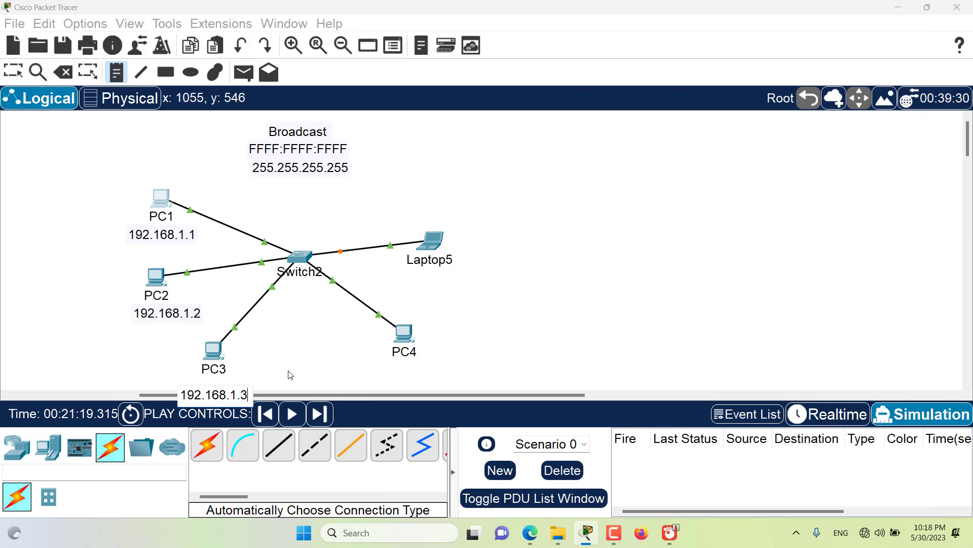
- Add notes reading 192.168.1.4 below PC4 and 192.168.1.5 below Laptop5
{"action": "left_click", "coordinate": [400, 376]}
{"action": "scroll", "coordinate": [436, 355], "scroll_direction": "down", "scroll_amount": 2}
{"action": "key", "text": "ctrl+v"}
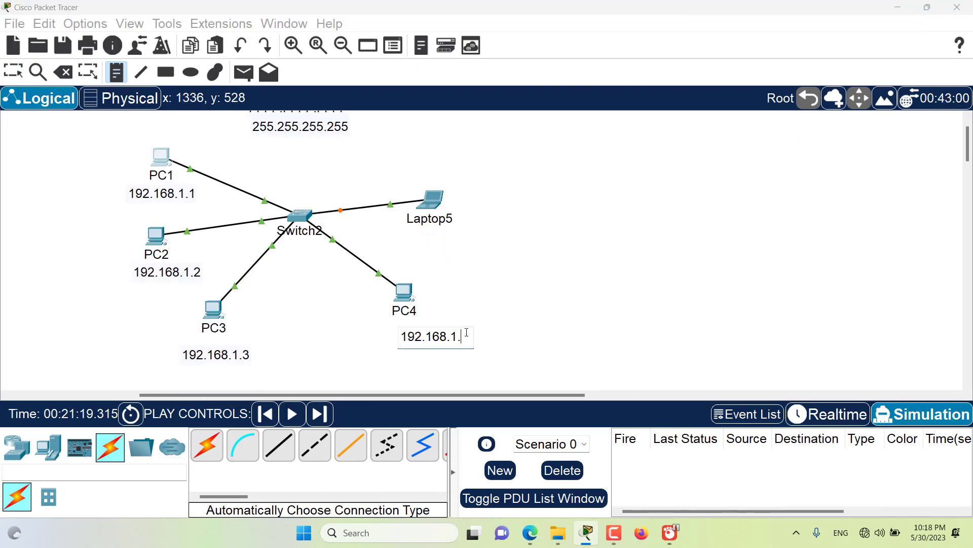
{"action": "type", "text": "4"}
{"action": "left_click", "coordinate": [410, 234]}
{"action": "key", "text": "ctrl+v"}
{"action": "key", "text": "BackSpace"}
{"action": "type", "text": "5"}
{"action": "key", "text": "Escape"}
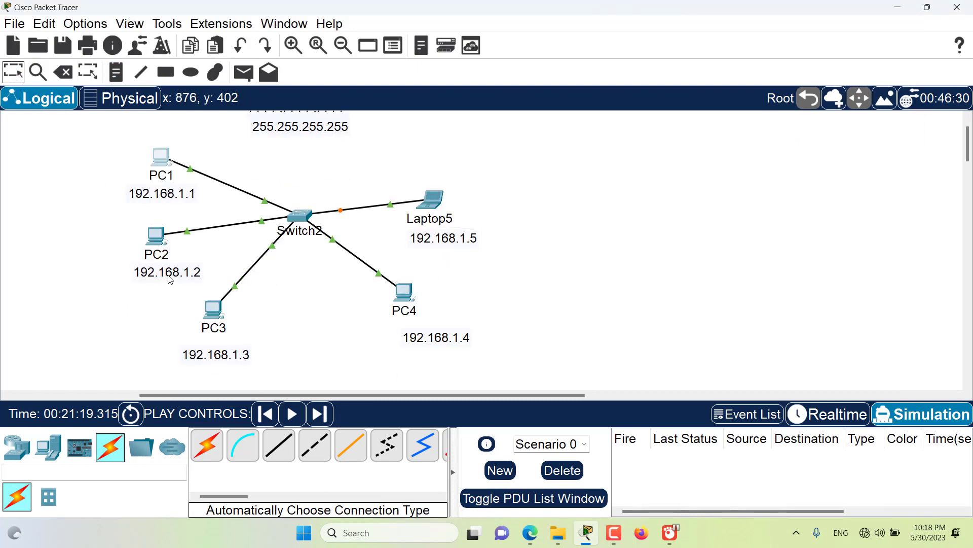
- Center the IP address notes of PC2, PC3, PC4 and Laptop5 directly beneath their device names
{"action": "left_click_drag", "start_coordinate": [170, 280], "coordinate": [158, 277]}
{"action": "left_click_drag", "start_coordinate": [218, 355], "coordinate": [210, 343]}
{"action": "left_click_drag", "start_coordinate": [469, 338], "coordinate": [436, 328]}
{"action": "left_click_drag", "start_coordinate": [470, 247], "coordinate": [451, 243]}
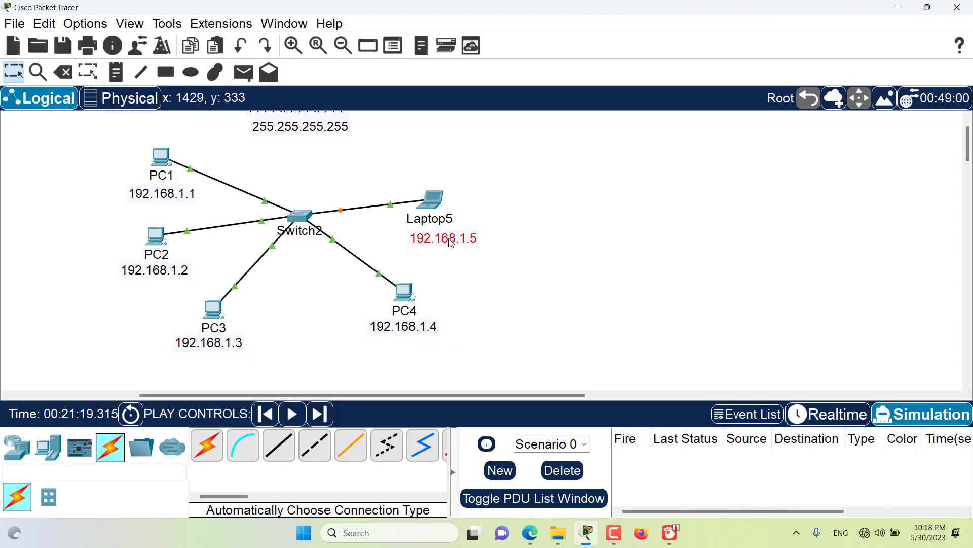
- Assign PC2's FastEthernet0 the static IPv4 address 192.168.1.2 with subnet mask 255.255.255.0
{"action": "left_click", "coordinate": [163, 242]}
{"action": "left_click", "coordinate": [418, 136]}
{"action": "left_click", "coordinate": [812, 208]}
{"action": "key", "text": "ctrl+v"}
{"action": "key", "text": "BackSpace"}
{"action": "type", "text": "2"}
{"action": "key", "text": "Tab"}
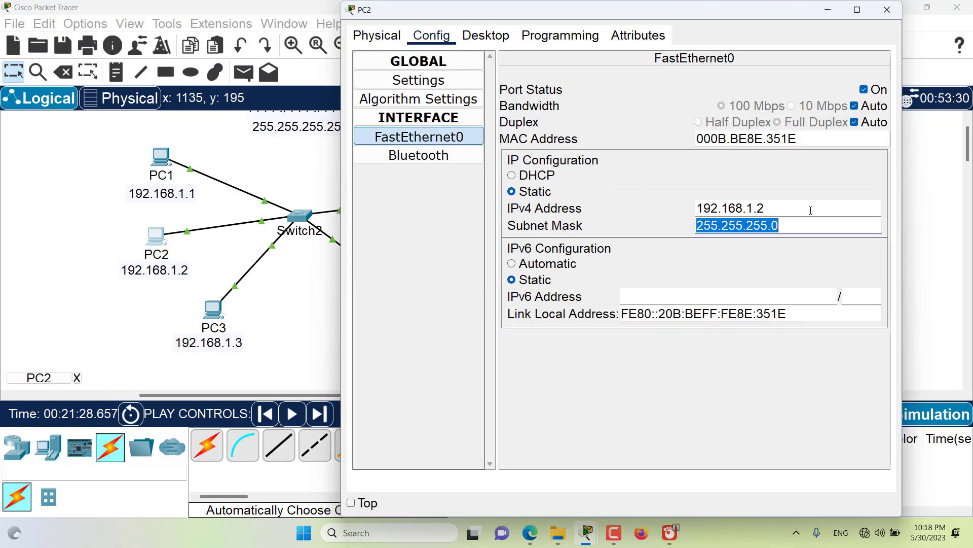
{"action": "left_click", "coordinate": [888, 10]}
- Assign PC3's FastEthernet0 the static IPv4 address 192.168.1.3 with its default subnet mask
{"action": "left_click", "coordinate": [213, 309]}
{"action": "left_click", "coordinate": [432, 35]}
{"action": "left_click", "coordinate": [418, 136]}
{"action": "left_click", "coordinate": [771, 209]}
{"action": "key", "text": "ctrl+v"}
{"action": "key", "text": "shift+Left"}
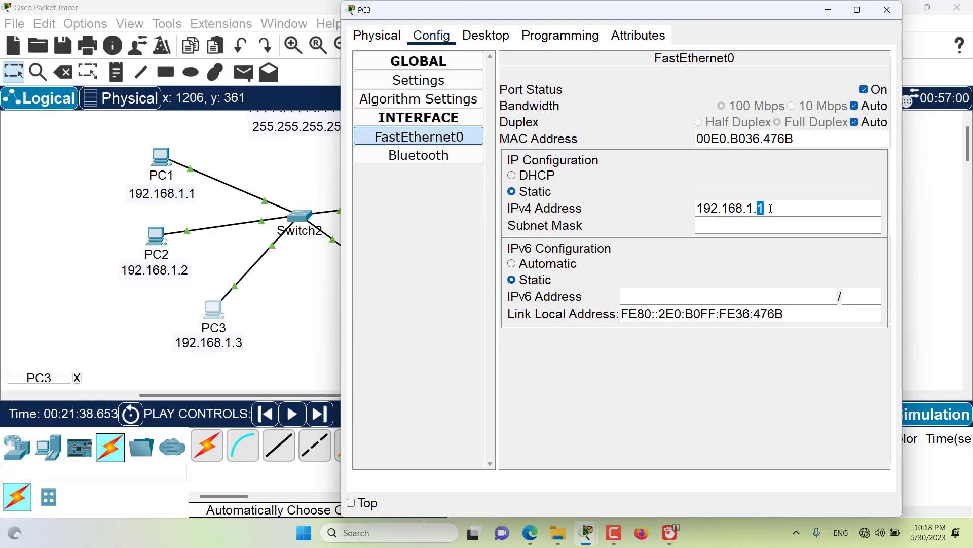
{"action": "type", "text": "3"}
{"action": "key", "text": "Tab"}
{"action": "left_click", "coordinate": [887, 10]}
- Assign PC4's FastEthernet0 the static IPv4 address 192.168.1.4 with its default subnet mask
{"action": "left_click", "coordinate": [439, 299]}
{"action": "left_click", "coordinate": [431, 35]}
{"action": "left_click", "coordinate": [419, 137]}
{"action": "left_click", "coordinate": [745, 205]}
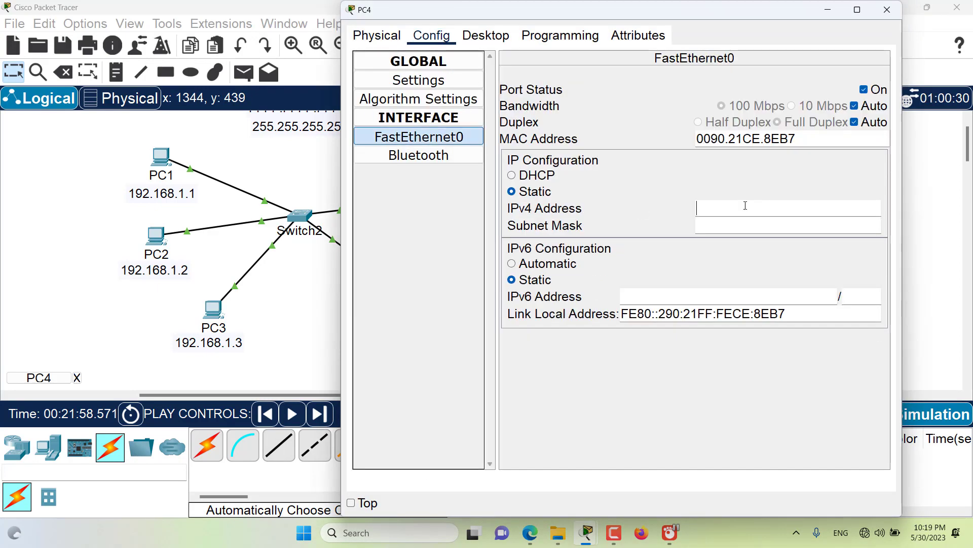
{"action": "key", "text": "ctrl+v"}
{"action": "key", "text": "shift+Left"}
{"action": "type", "text": "4"}
{"action": "key", "text": "Tab"}
{"action": "left_click", "coordinate": [887, 10]}
- Assign Laptop5's FastEthernet0 the static IPv4 address 192.168.1.5 with its default subnet mask
{"action": "left_click", "coordinate": [432, 198]}
{"action": "left_click", "coordinate": [431, 135]}
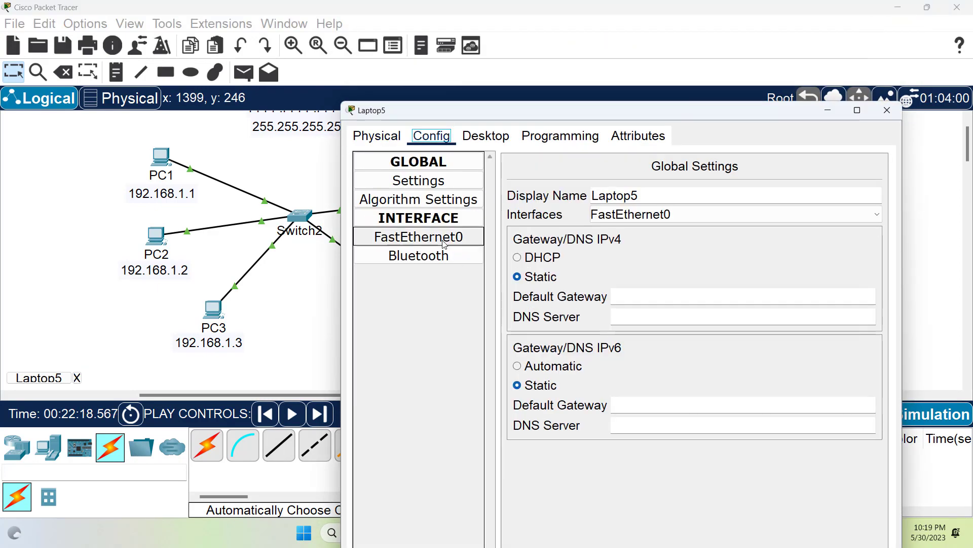
{"action": "left_click", "coordinate": [444, 244]}
{"action": "left_click", "coordinate": [730, 309]}
{"action": "key", "text": "ctrl+v"}
{"action": "key", "text": "shift+Left"}
{"action": "type", "text": "5"}
{"action": "key", "text": "Tab"}
{"action": "left_click", "coordinate": [887, 110]}
- Nudge PC1's address note closer to its name and add a note reading 255.255.255.0 centered above Switch2
{"action": "scroll", "coordinate": [374, 186], "scroll_direction": "up", "scroll_amount": 1}
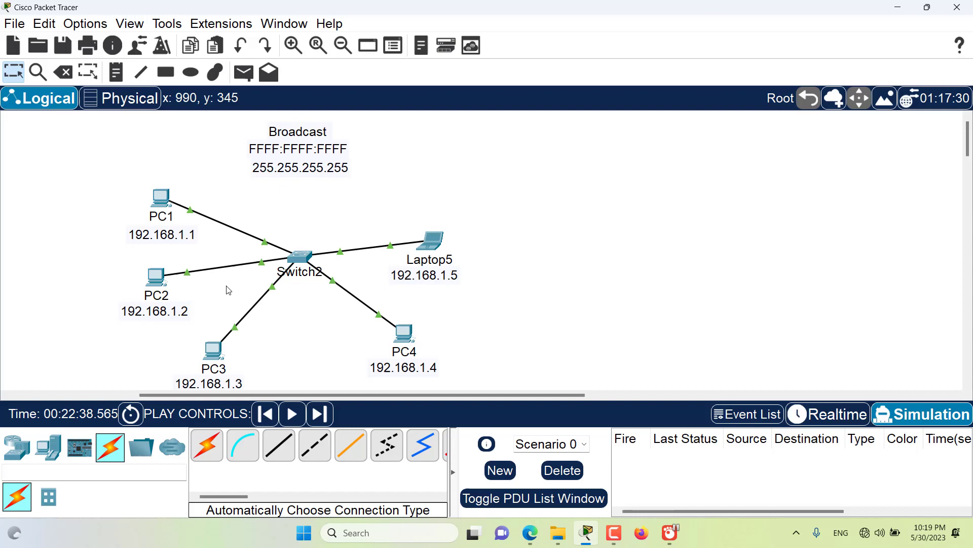
{"action": "left_click", "coordinate": [179, 239]}
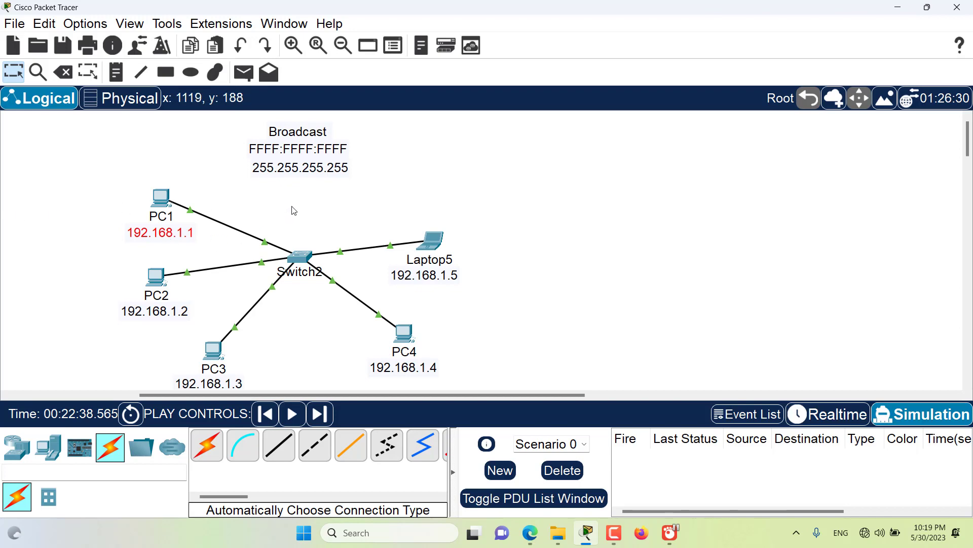
{"action": "key", "text": "n"}
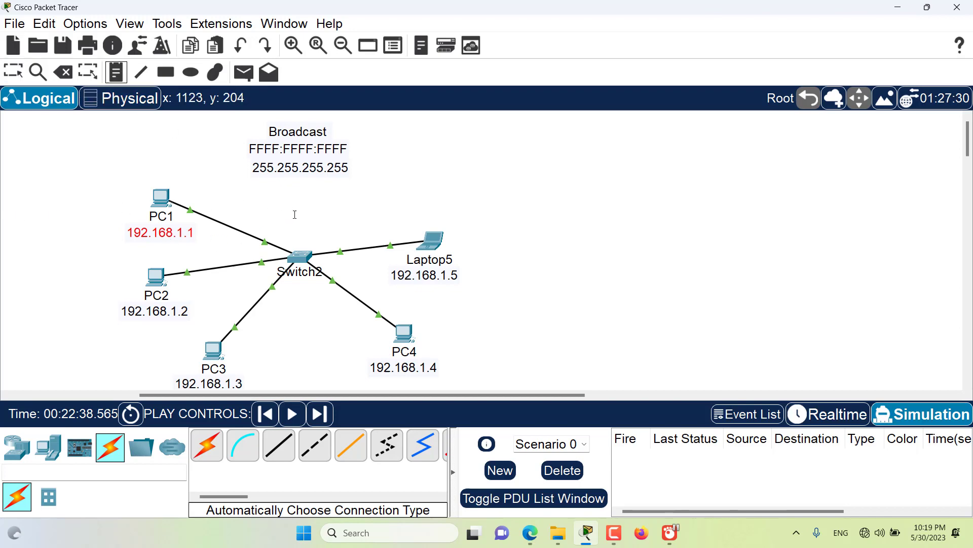
{"action": "left_click", "coordinate": [289, 219]}
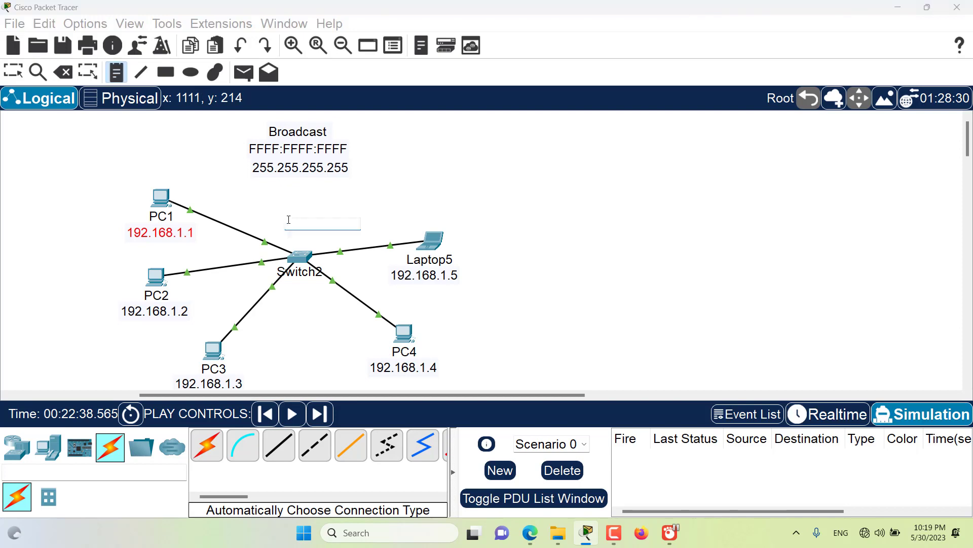
{"action": "type", "text": "255.255.255."}
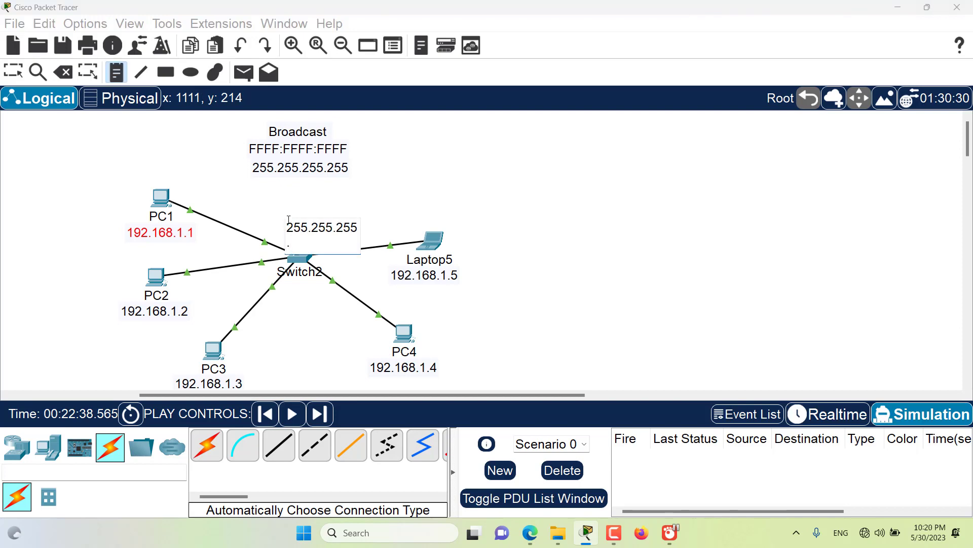
{"action": "type", "text": "0"}
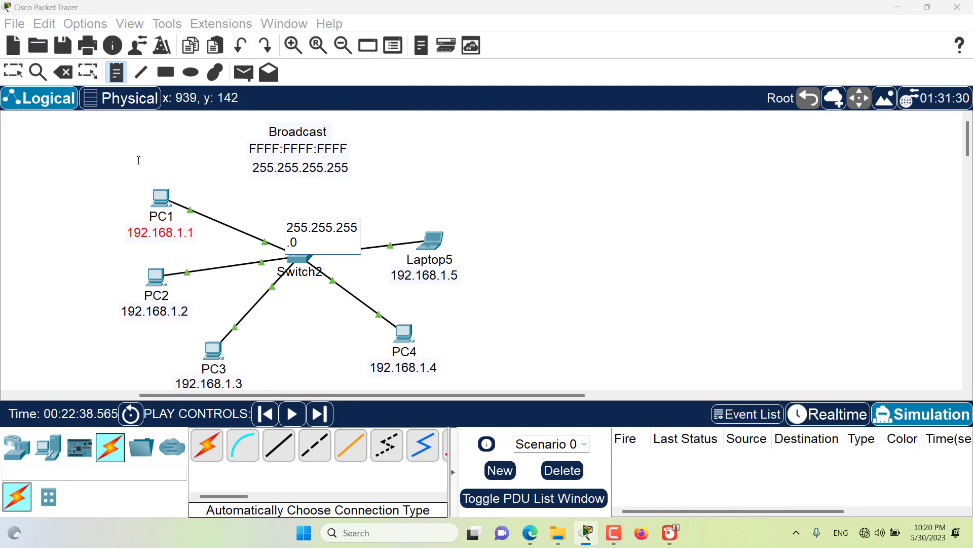
{"action": "left_click", "coordinate": [49, 112]}
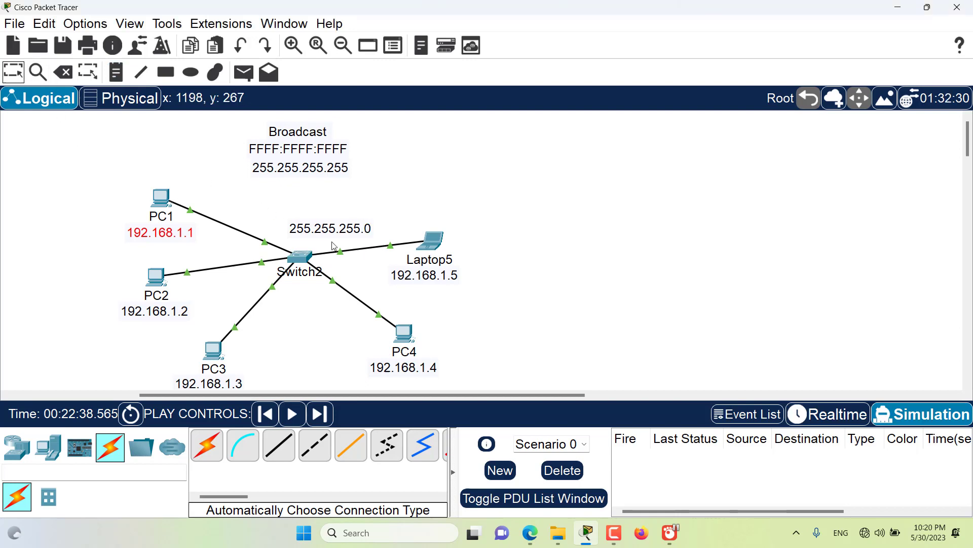
{"action": "left_click_drag", "start_coordinate": [333, 238], "coordinate": [308, 235]}
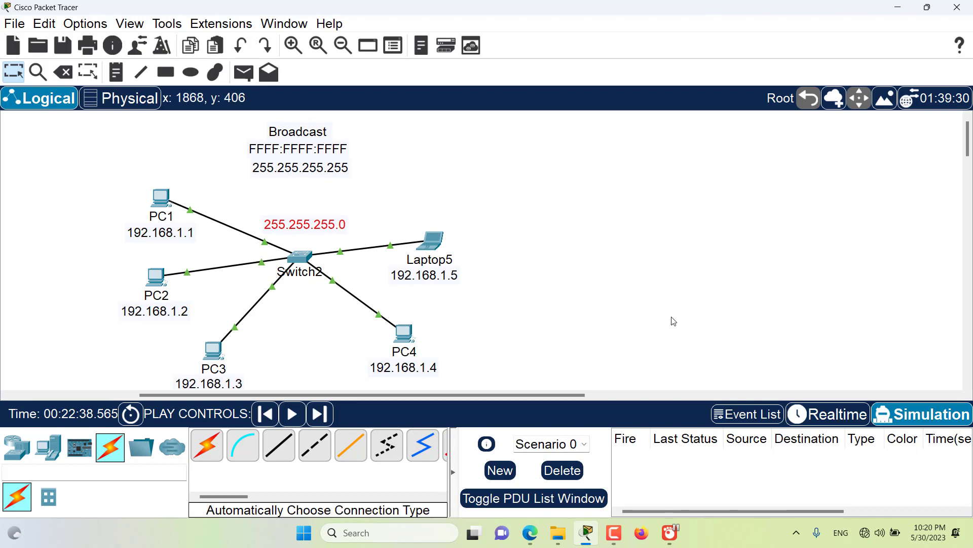
- Open the simulation event list, shrink its window and move it clear of the network topology
{"action": "left_click", "coordinate": [740, 422]}
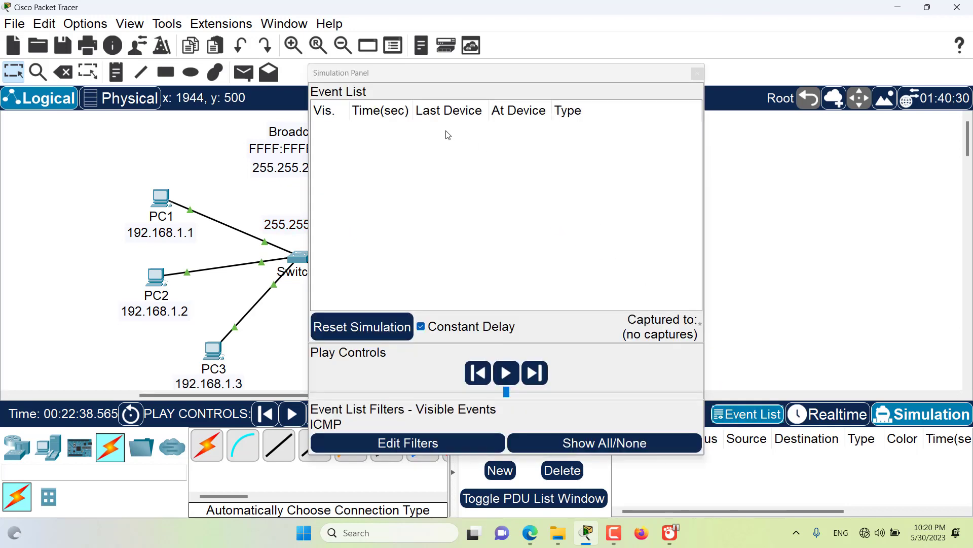
{"action": "left_click_drag", "start_coordinate": [406, 74], "coordinate": [659, 38]}
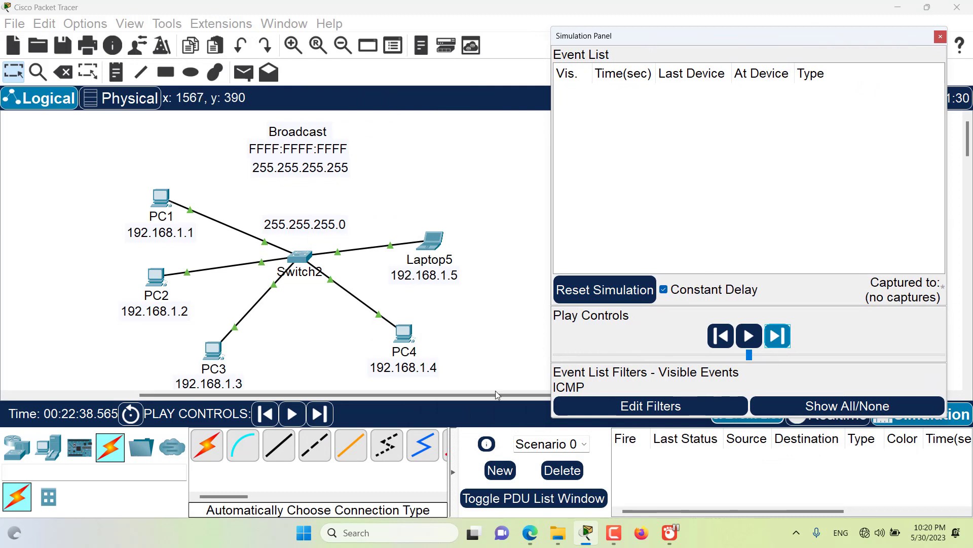
{"action": "left_click_drag", "start_coordinate": [549, 416], "coordinate": [610, 375]}
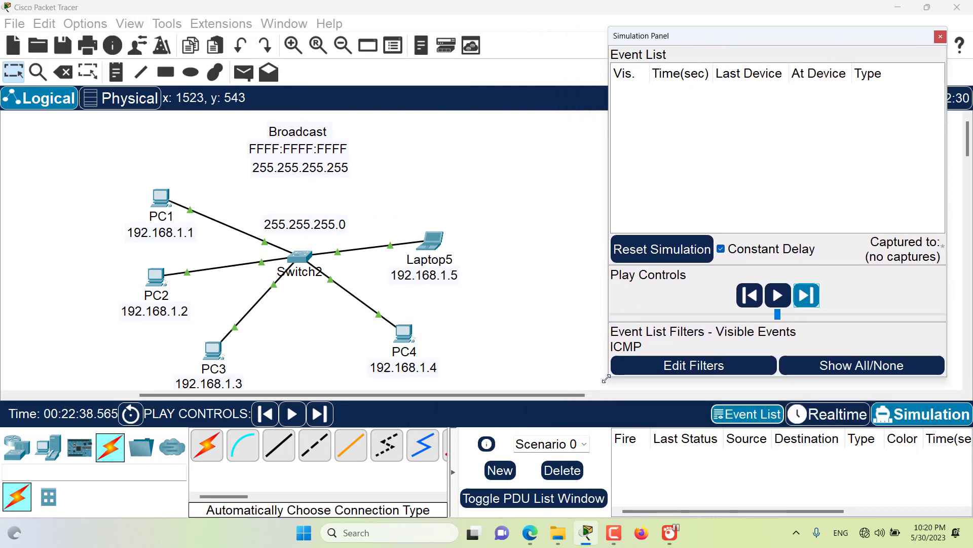
{"action": "left_click_drag", "start_coordinate": [674, 40], "coordinate": [693, 41]}
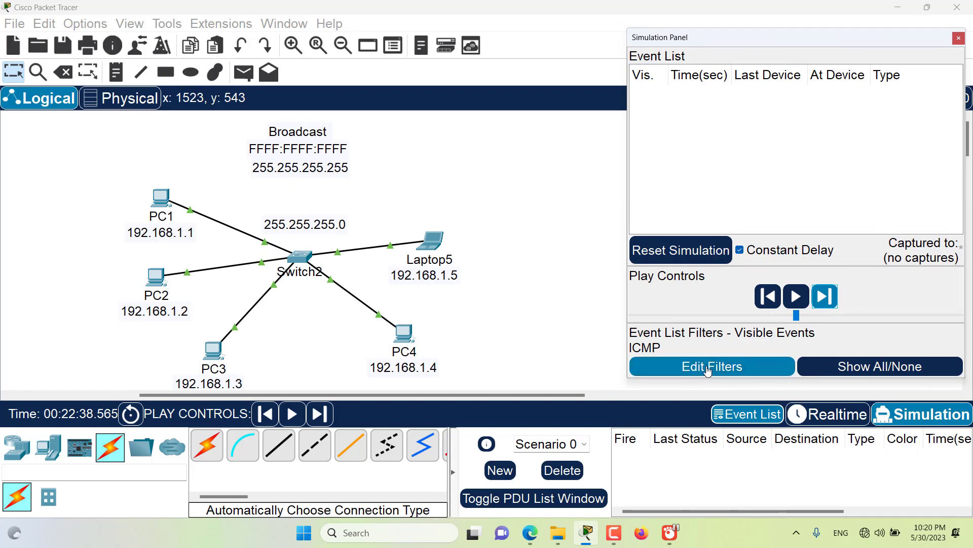
- Align the 255.255.255.255 note beneath the FFFF:FFFF:FFFF note
{"action": "left_click", "coordinate": [657, 351]}
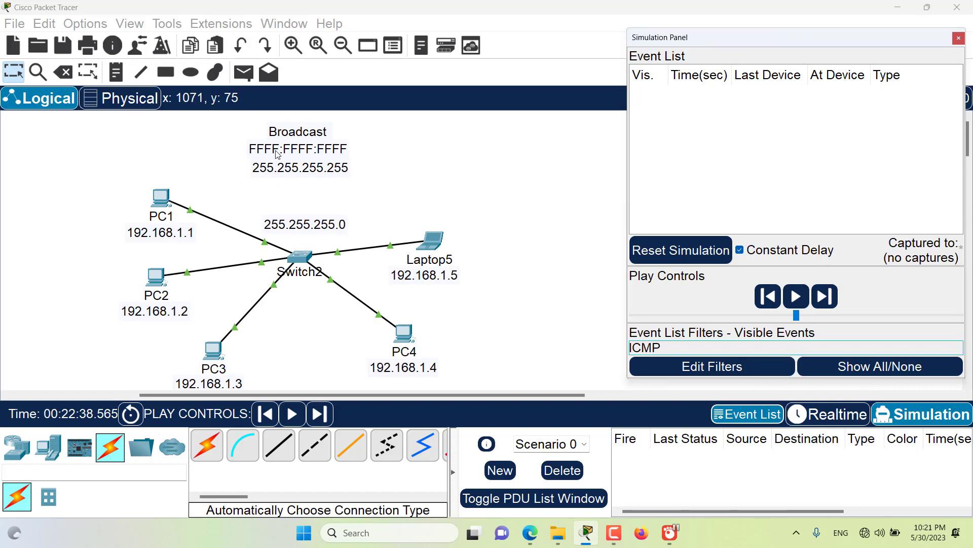
{"action": "left_click", "coordinate": [349, 154]}
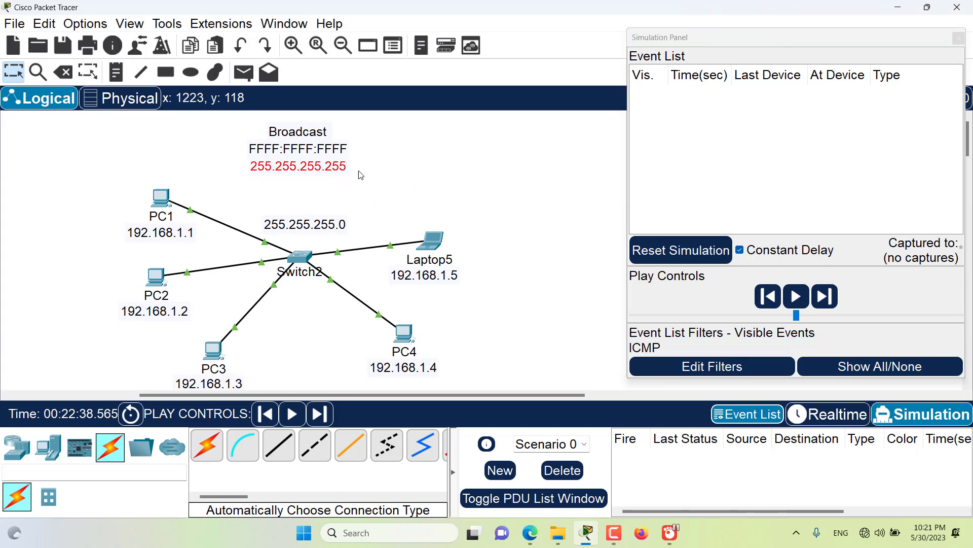
{"action": "left_click", "coordinate": [417, 175]}
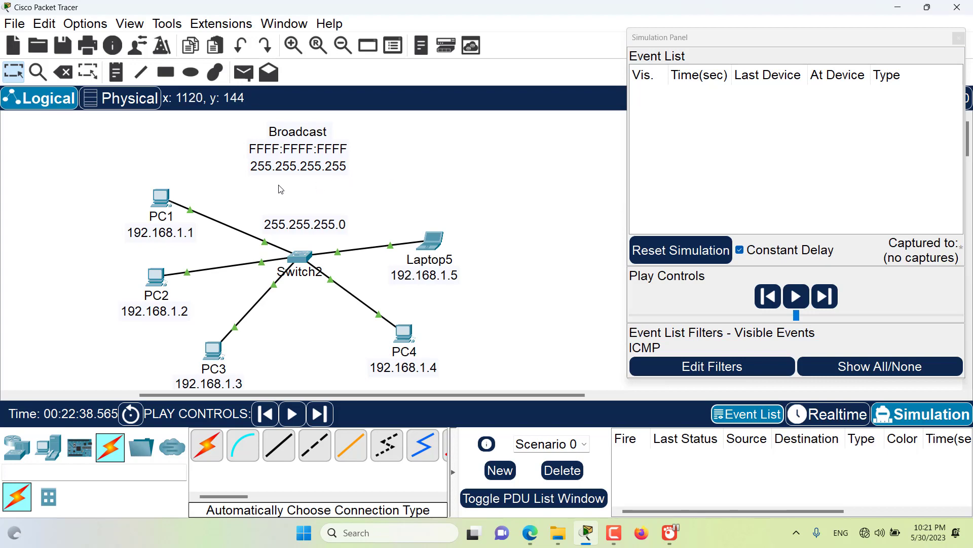
- Open PC1's Command Prompt and try to ping the broadcast address 255.255.255.255
{"action": "left_click", "coordinate": [167, 200]}
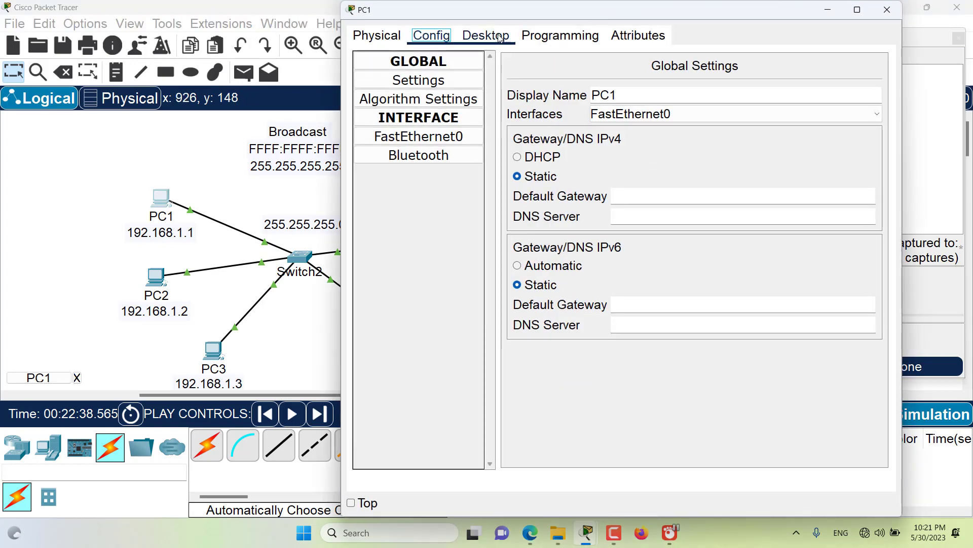
{"action": "left_click_drag", "start_coordinate": [542, 14], "coordinate": [250, 42]}
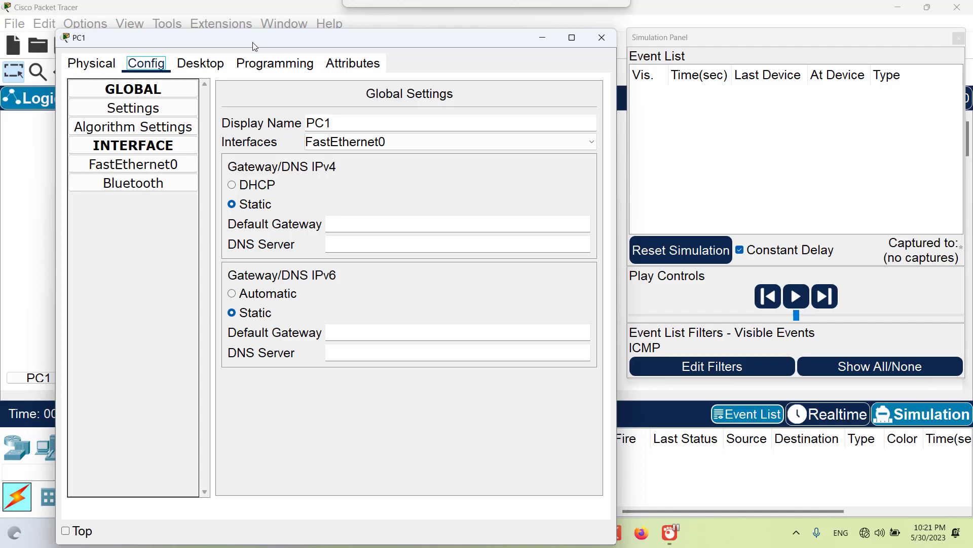
{"action": "left_click", "coordinate": [200, 63]}
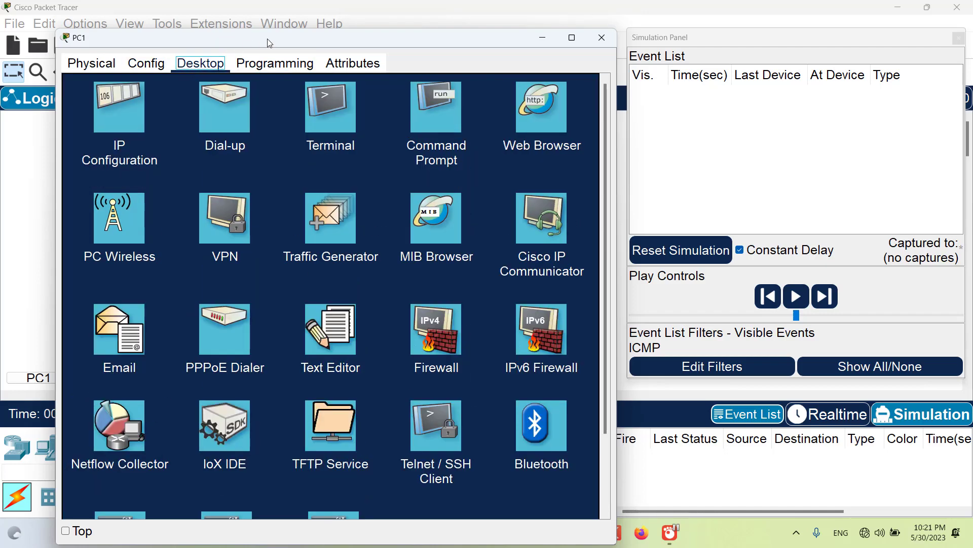
{"action": "left_click_drag", "start_coordinate": [267, 39], "coordinate": [245, 25]}
{"action": "left_click", "coordinate": [407, 101]}
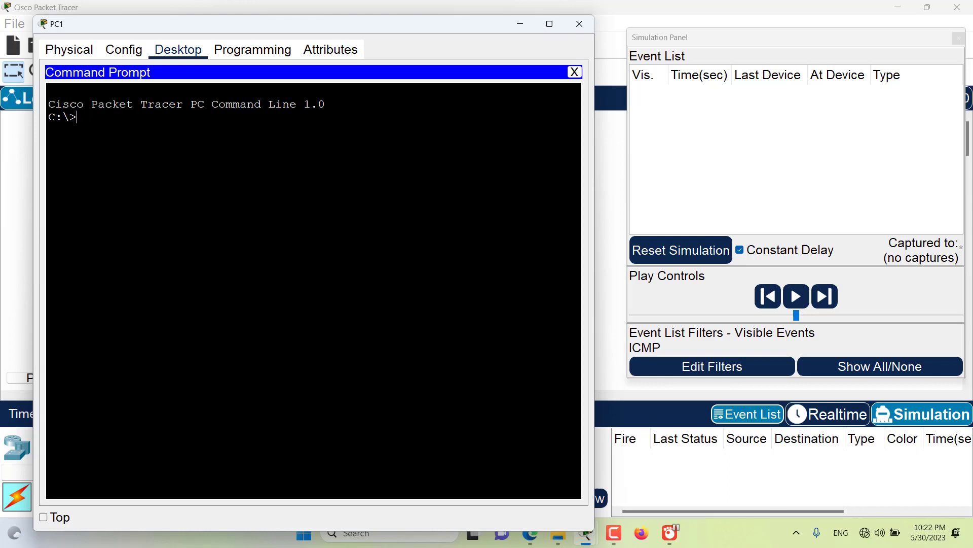
{"action": "key", "text": "Caps_Lock"}
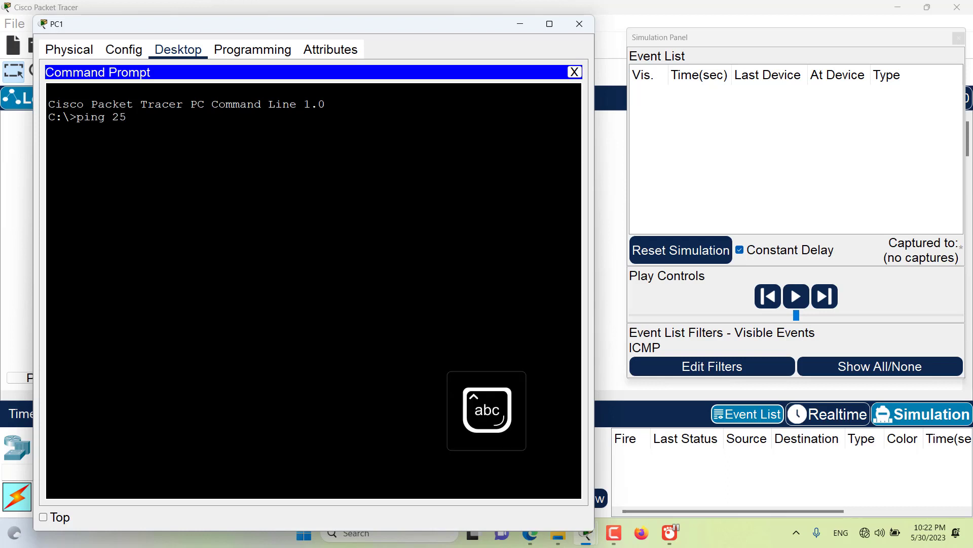
{"action": "type", "text": "5.255.255.255"}
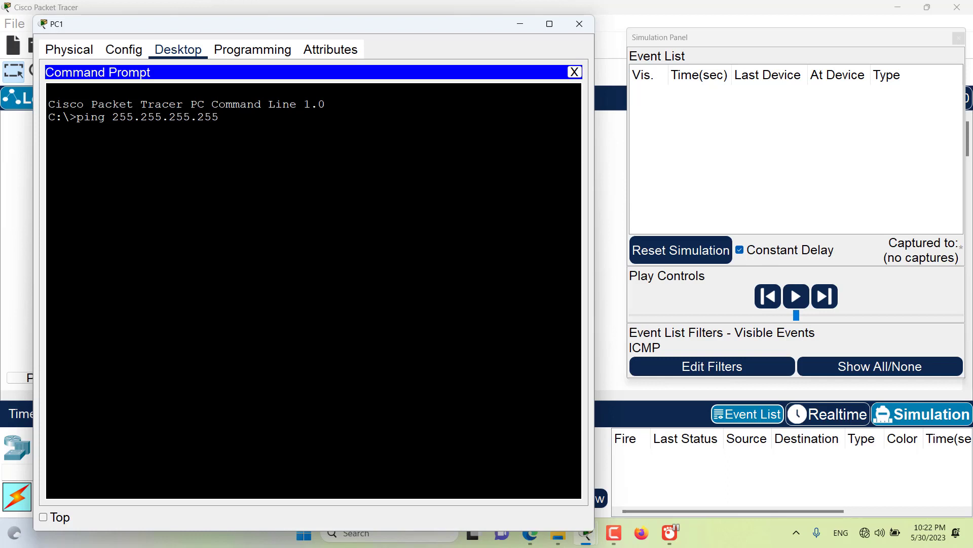
{"action": "key", "text": "Return"}
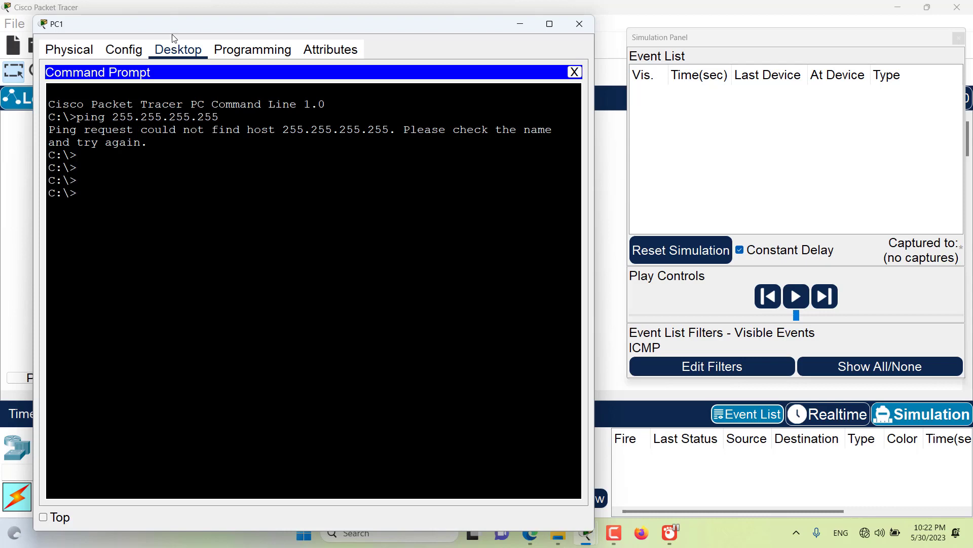
- Move PC1's window clear of the topology and shift the 255.255.255.0 note slightly higher above Switch2
{"action": "left_click_drag", "start_coordinate": [163, 28], "coordinate": [616, 89]}
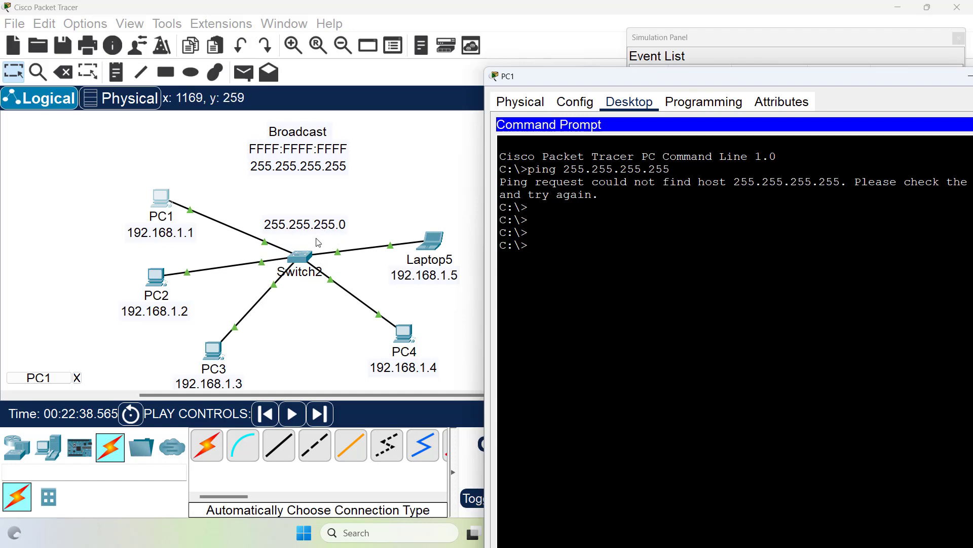
{"action": "left_click", "coordinate": [295, 226]}
{"action": "left_click_drag", "start_coordinate": [295, 226], "coordinate": [301, 214]}
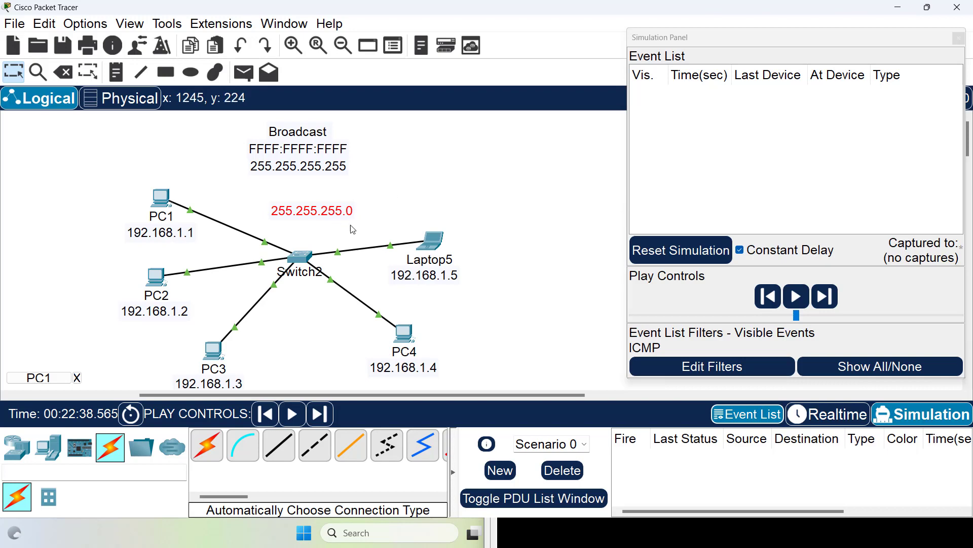
- Ping the subnet broadcast address 192.168.1.255 from PC1's Command Prompt
{"action": "left_click", "coordinate": [161, 198]}
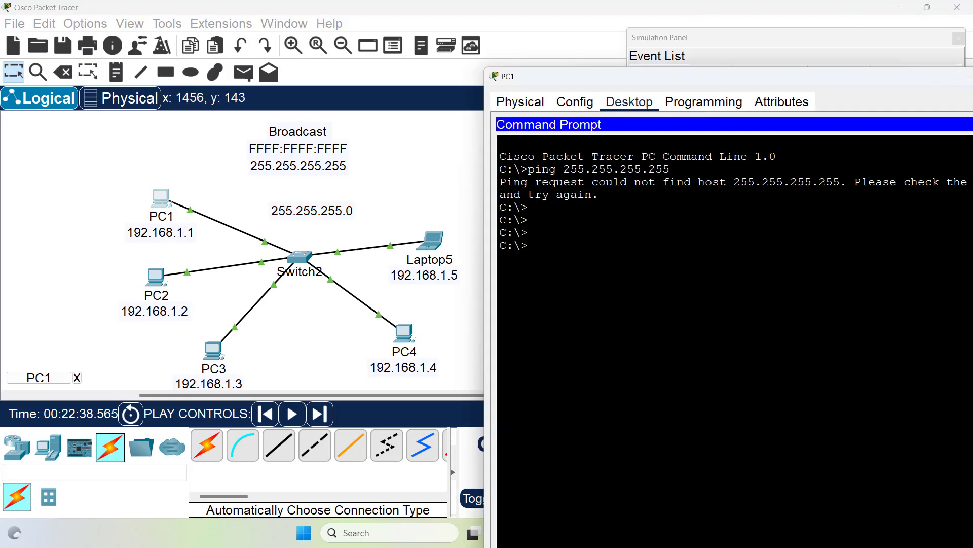
{"action": "type", "text": "ping 192.168.1.255"}
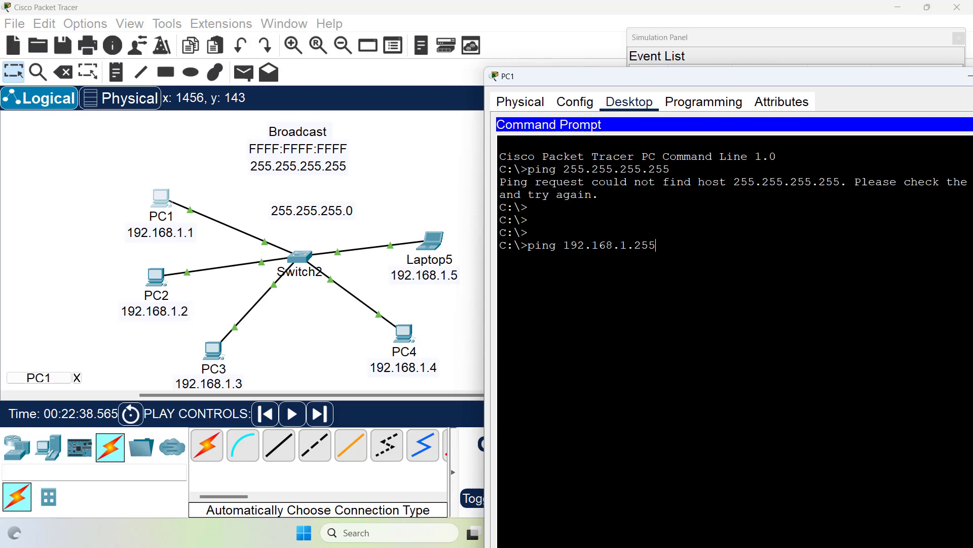
{"action": "key", "text": "Return"}
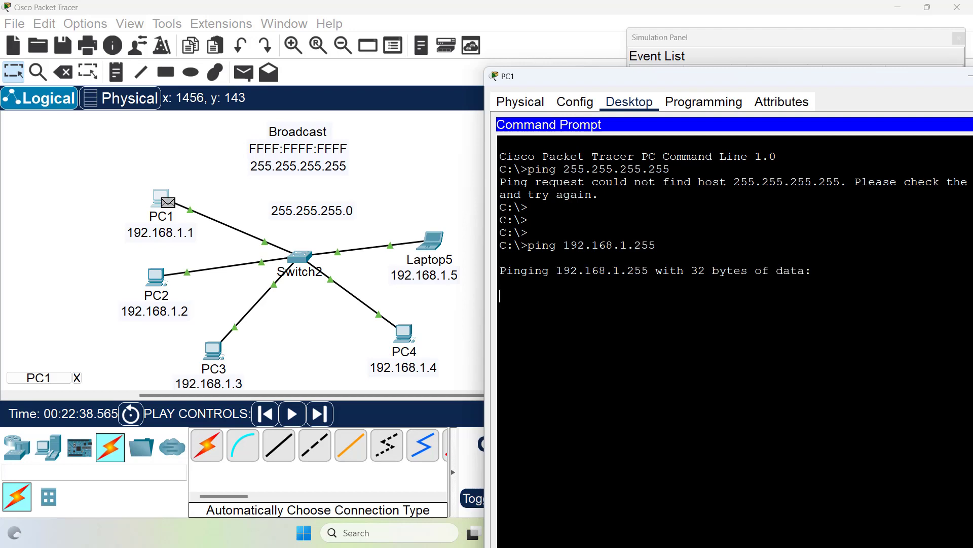
- Minimize PC1's window, then play the simulation of the captured ICMP traffic at maximum speed
{"action": "left_click_drag", "start_coordinate": [621, 77], "coordinate": [229, 85]}
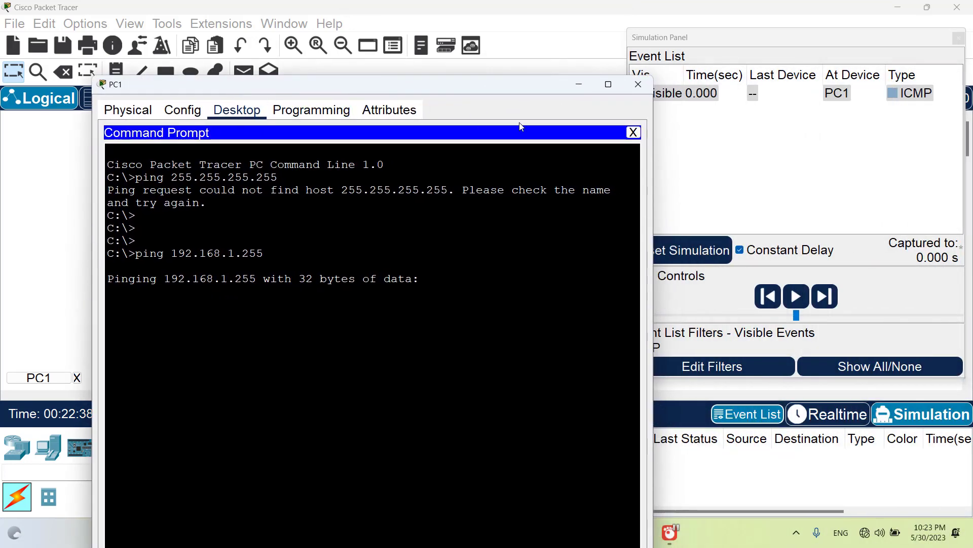
{"action": "left_click", "coordinate": [579, 85]}
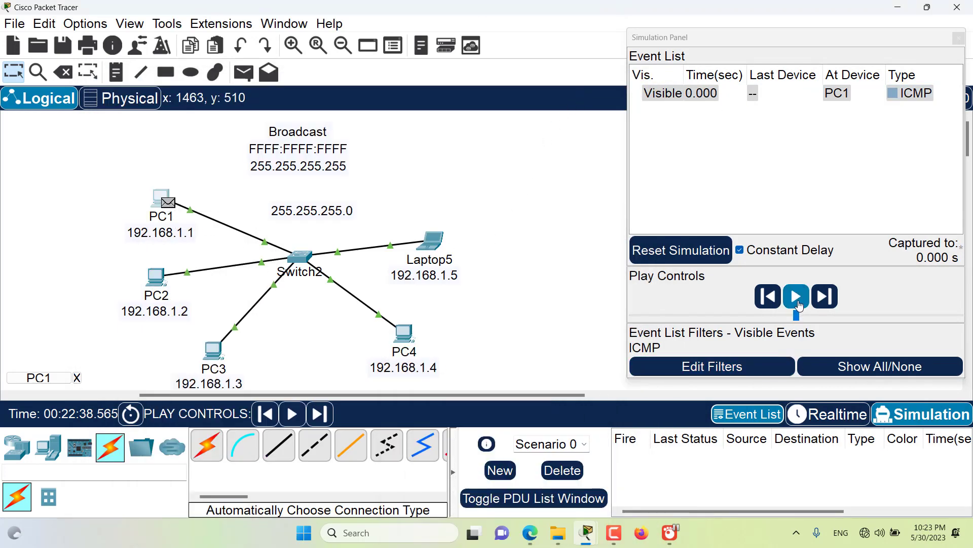
{"action": "left_click", "coordinate": [800, 303]}
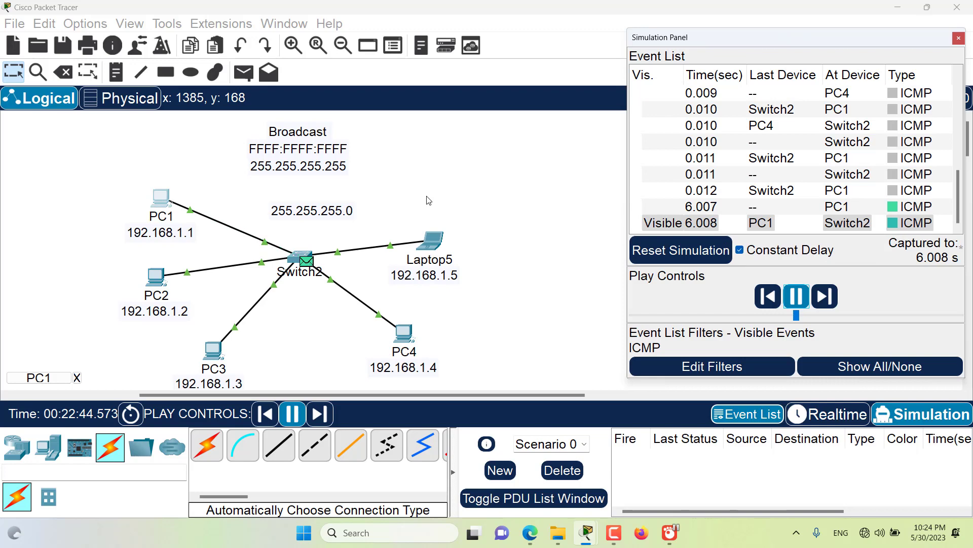
{"action": "left_click_drag", "start_coordinate": [796, 315], "coordinate": [966, 317]}
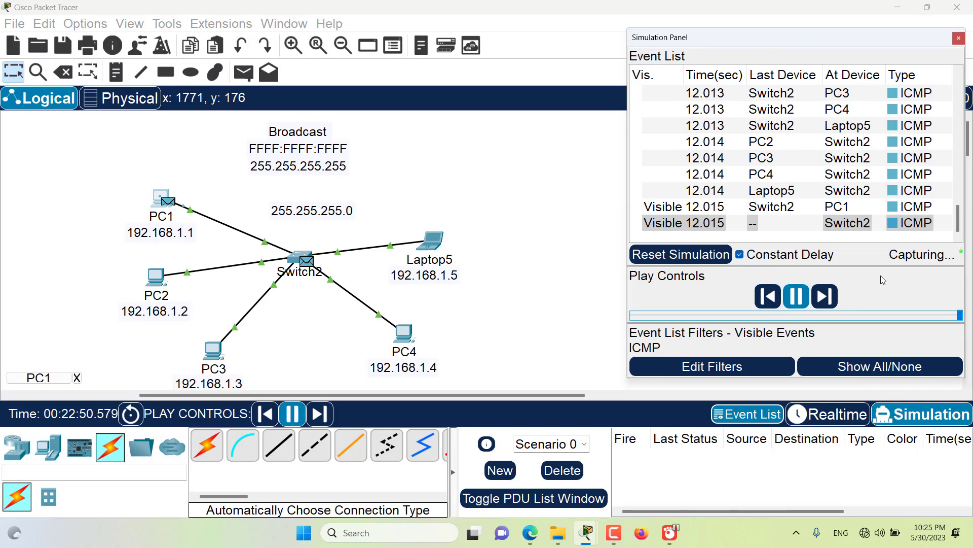
- Examine in PC1's Command Prompt which hosts reply to the broadcast ping, highlighting their addresses
{"action": "left_click", "coordinate": [161, 197]}
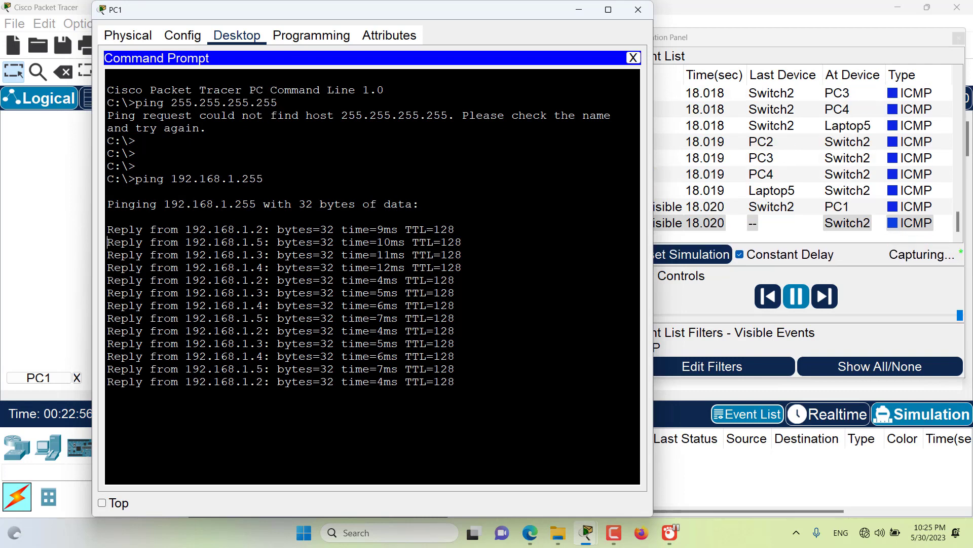
{"action": "left_click_drag", "start_coordinate": [108, 242], "coordinate": [268, 238]}
{"action": "mouse_move", "coordinate": [460, 253]}
{"action": "left_mouse_down"}
{"action": "mouse_move", "coordinate": [319, 242]}
{"action": "mouse_move", "coordinate": [350, 255]}
{"action": "mouse_move", "coordinate": [460, 249]}
{"action": "left_mouse_up"}
{"action": "left_click_drag", "start_coordinate": [264, 293], "coordinate": [412, 293]}
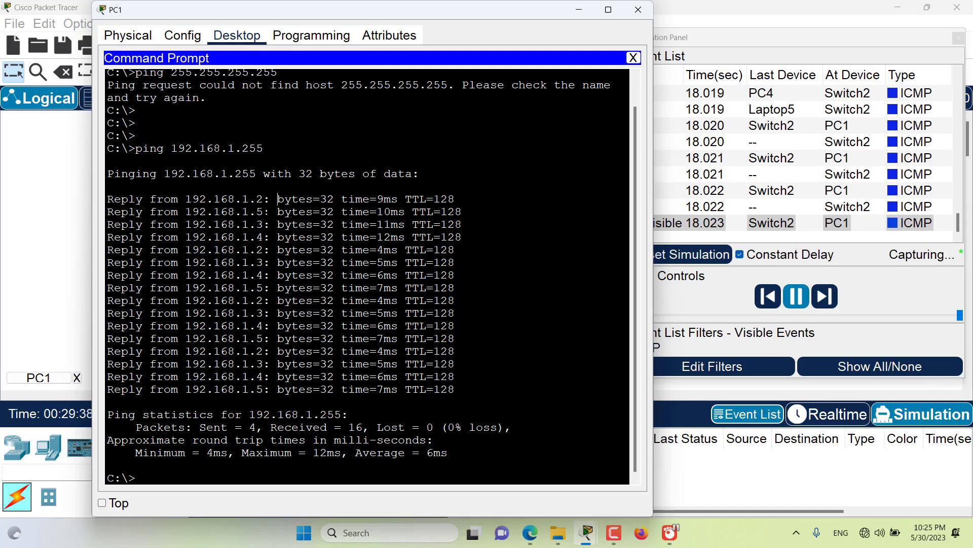
{"action": "left_click_drag", "start_coordinate": [243, 224], "coordinate": [263, 250]}
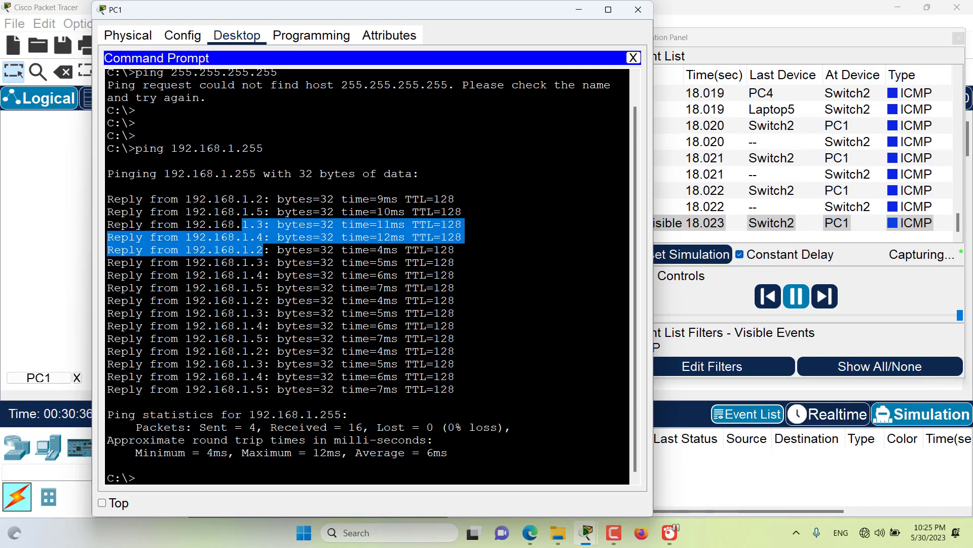
{"action": "left_click_drag", "start_coordinate": [249, 199], "coordinate": [264, 199]}
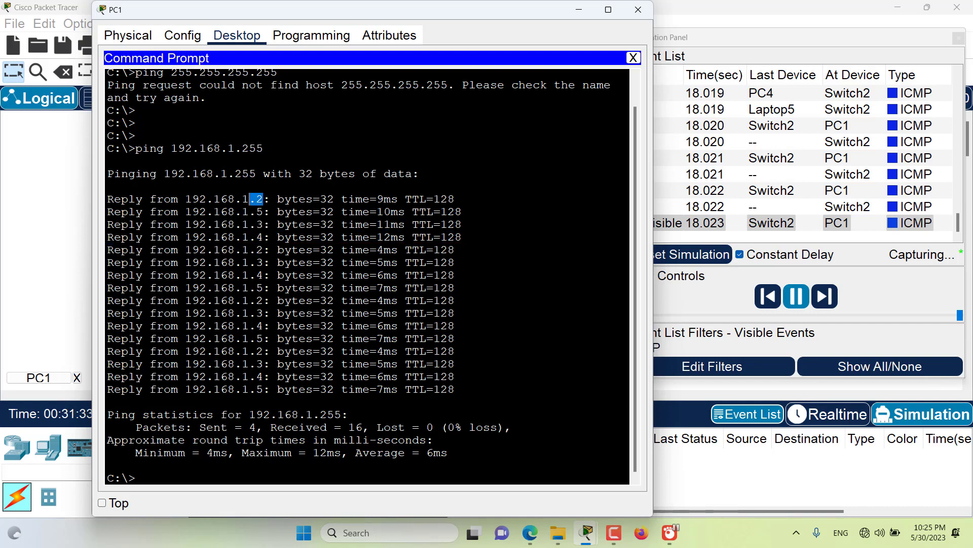
{"action": "left_click", "coordinate": [263, 199]}
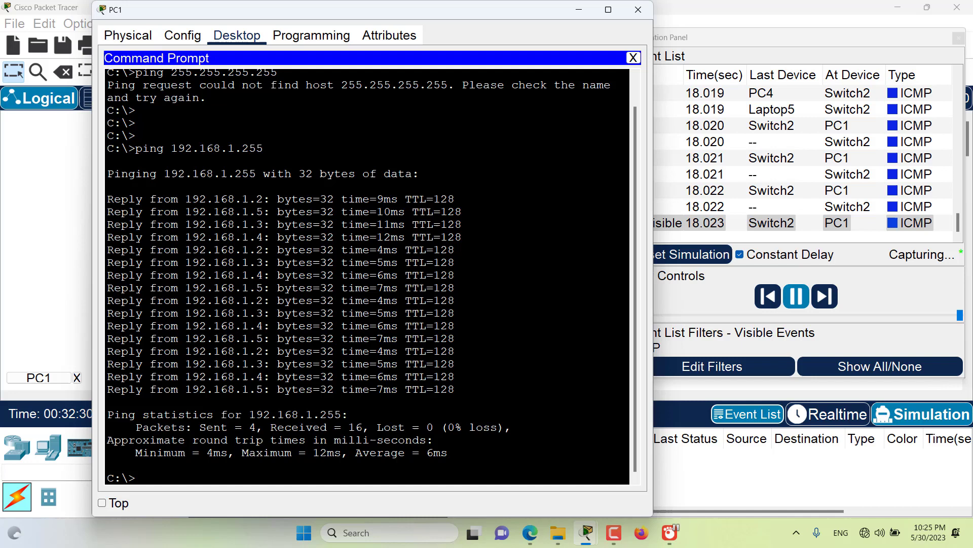